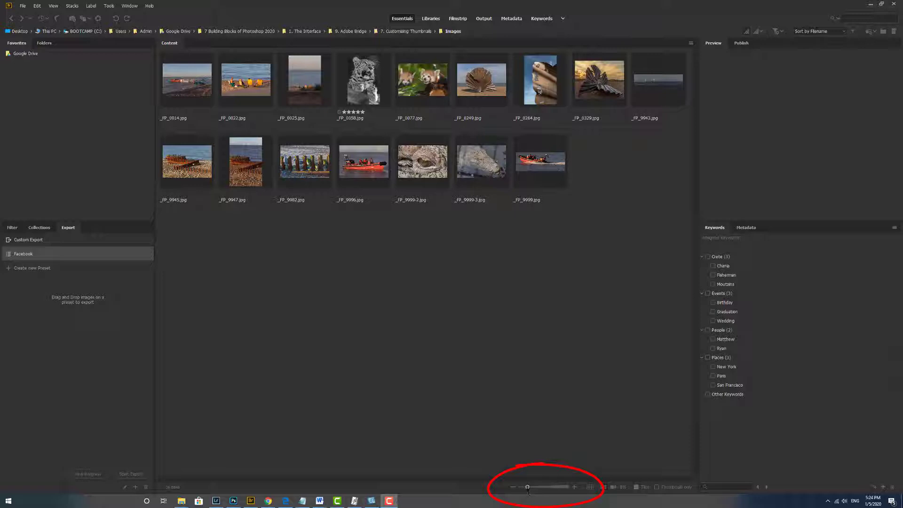
# - Resize the thumbnails with the slider's minus/plus buttons and Ctrl+plus/minus, ending at eight per row
pyautogui.moveTo(527, 488)
pyautogui.mouseDown()
pyautogui.moveTo(540, 488)
pyautogui.moveTo(526, 496)
pyautogui.mouseUp()
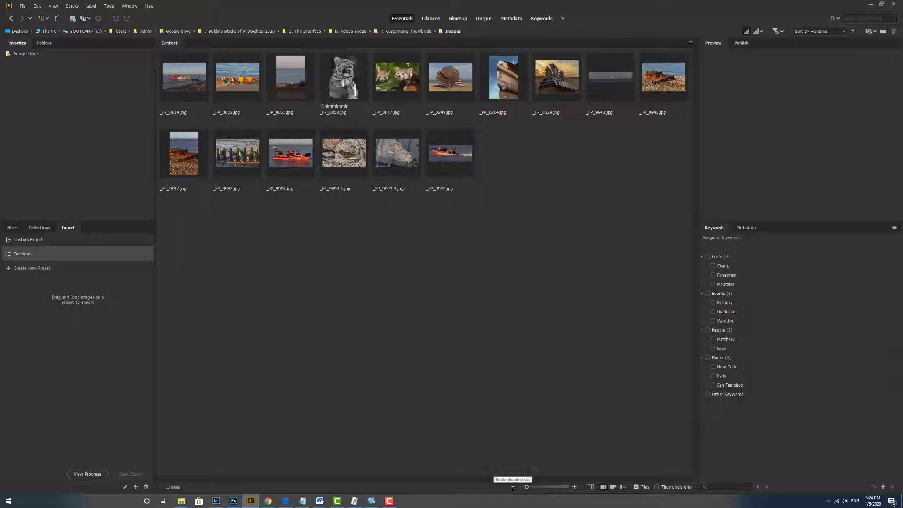
pyautogui.click(512, 487)
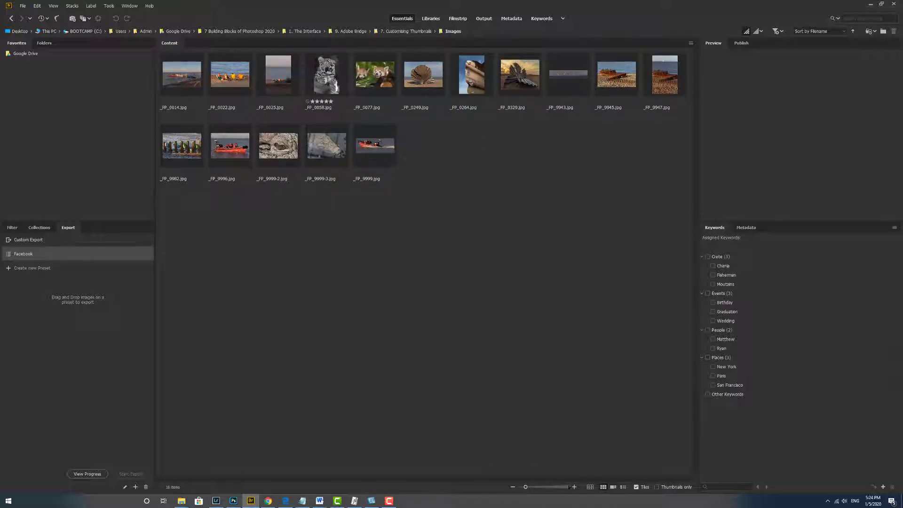
pyautogui.click(573, 487)
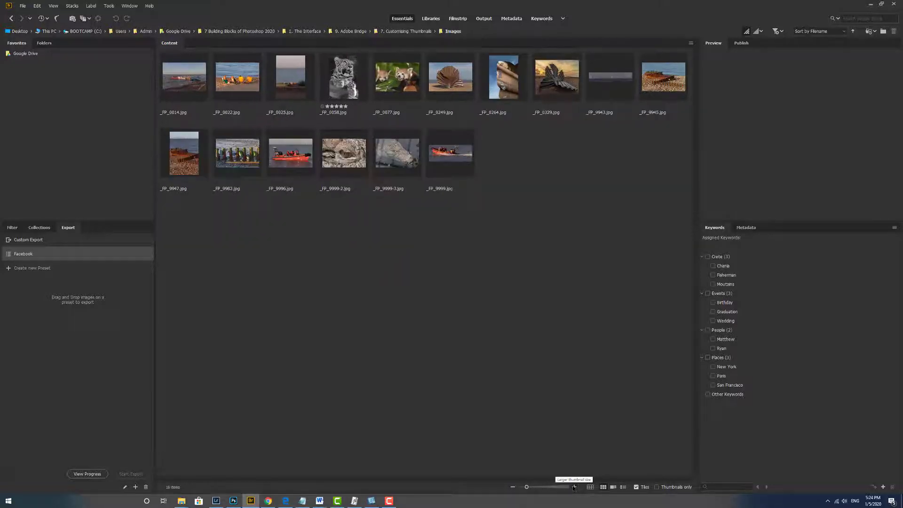
pyautogui.click(573, 487)
pyautogui.click(574, 487)
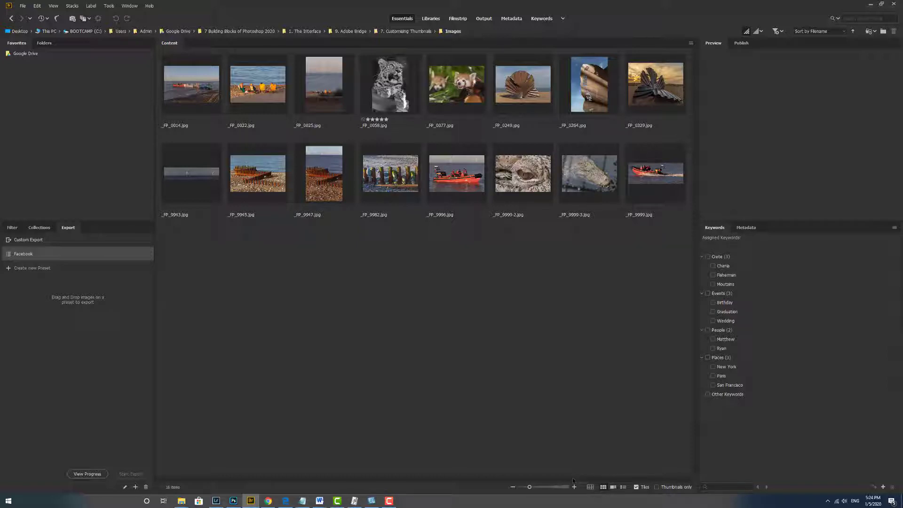
pyautogui.hotkey('ctrl', '+')
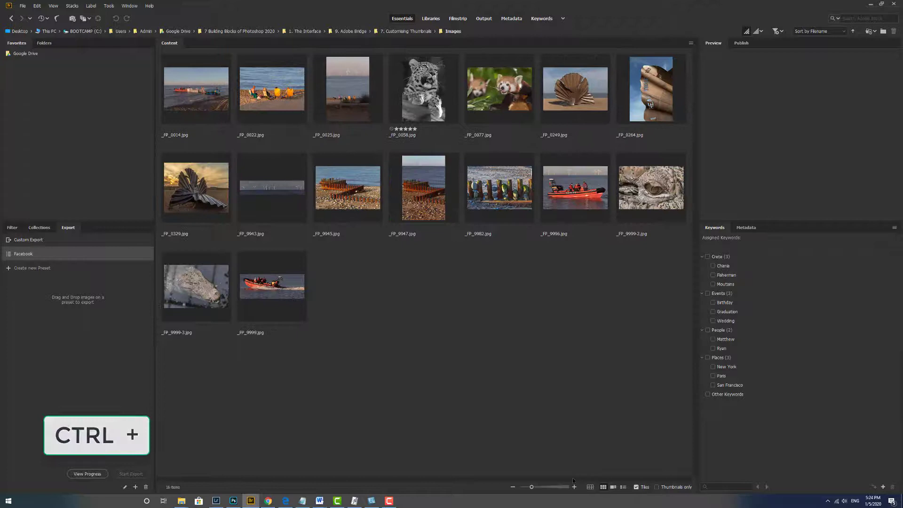
pyautogui.hotkey('ctrl', '+')
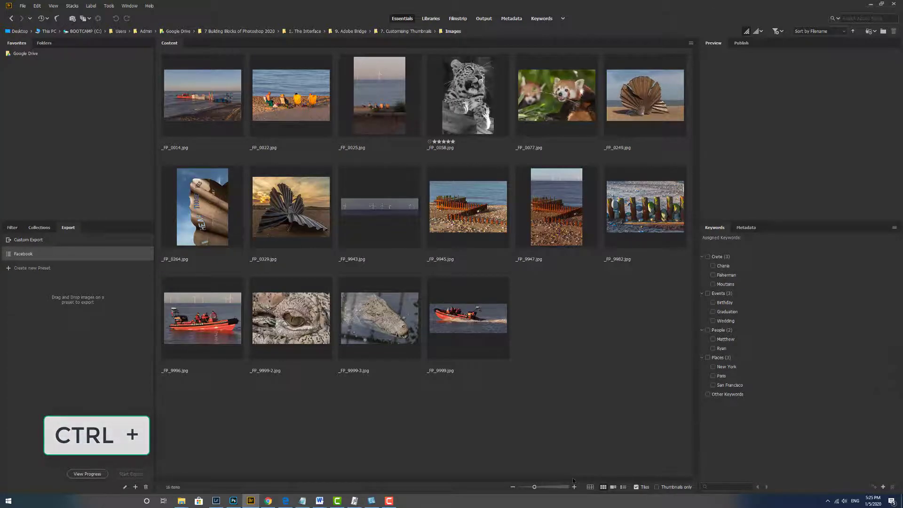
pyautogui.hotkey('ctrl', '-')
pyautogui.hotkey('ctrl', '-')
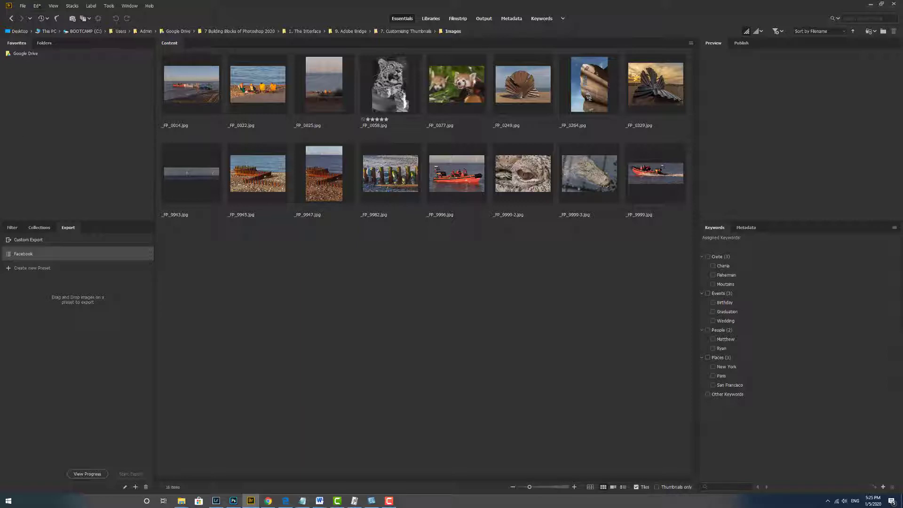
# - In Edit > Preferences, show Date Created, Dimensions, Color Profile (replacing Keywords) and Size as thumbnail lines
pyautogui.click(37, 6)
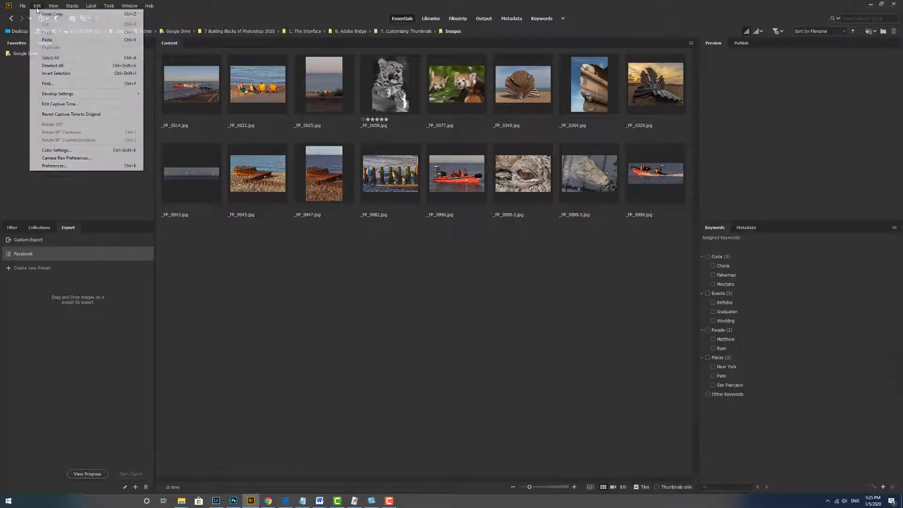
pyautogui.click(66, 166)
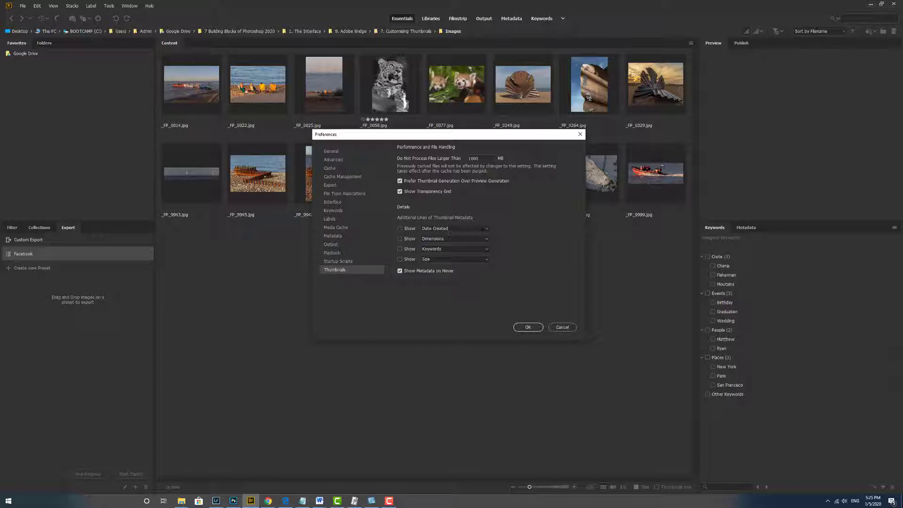
pyautogui.click(487, 230)
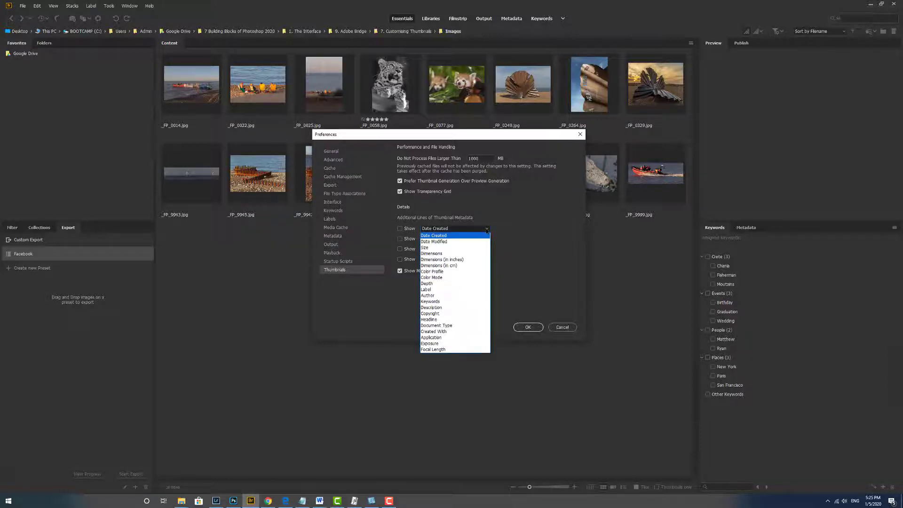
pyautogui.click(442, 236)
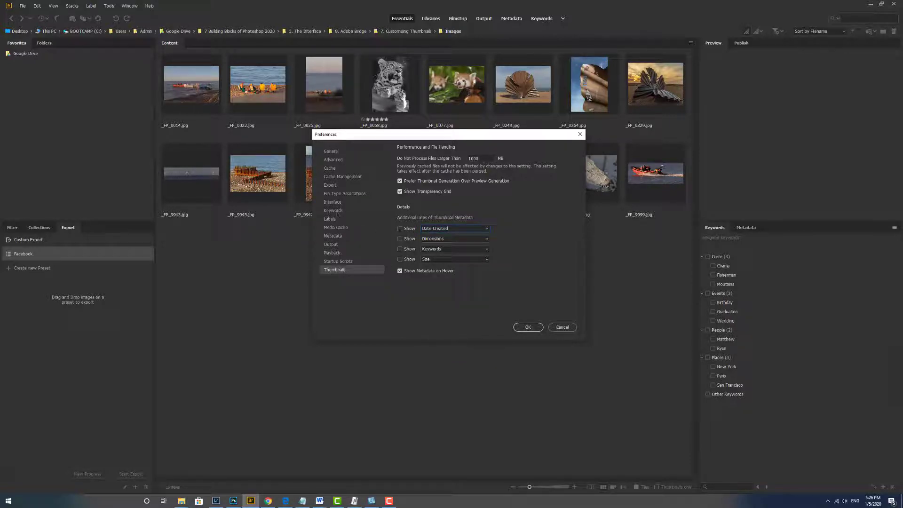
pyautogui.click(406, 229)
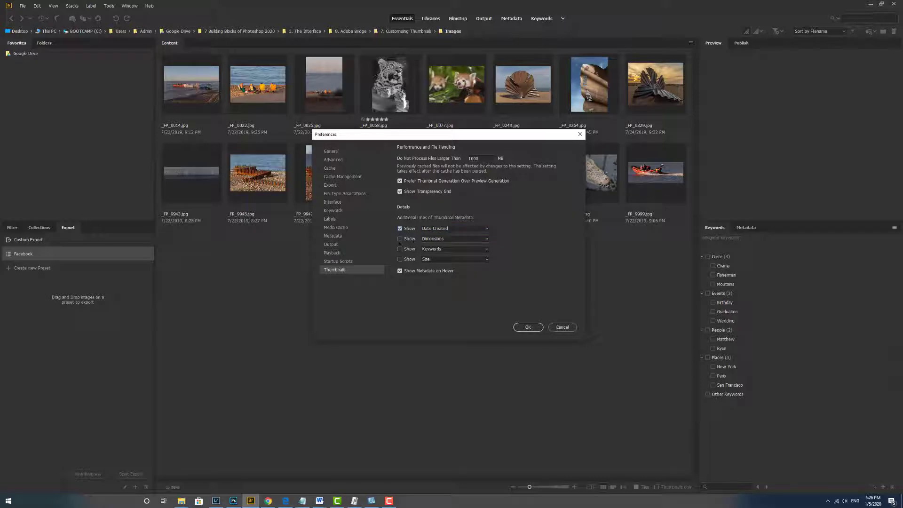
pyautogui.click(400, 240)
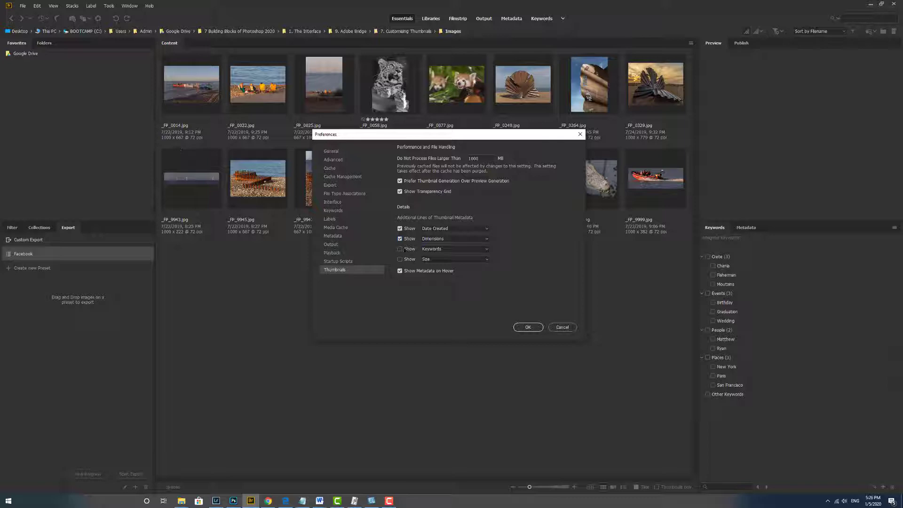
pyautogui.click(400, 249)
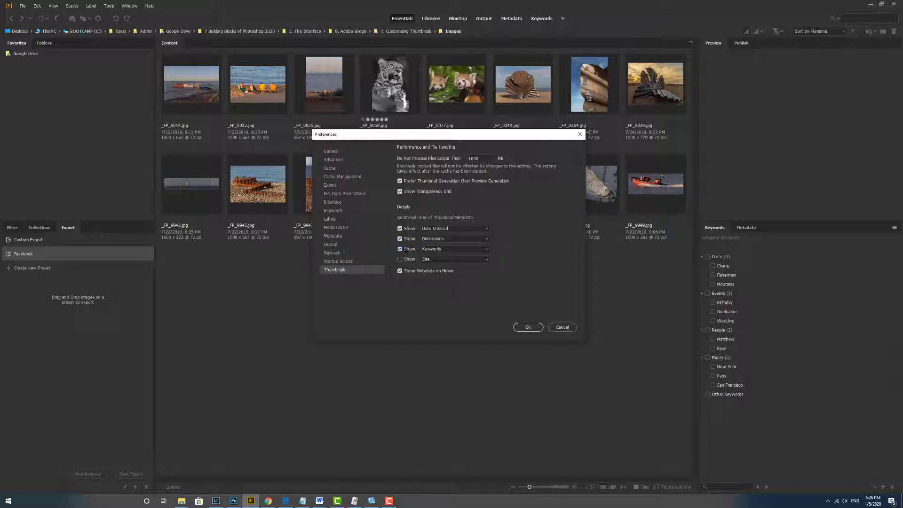
pyautogui.click(400, 259)
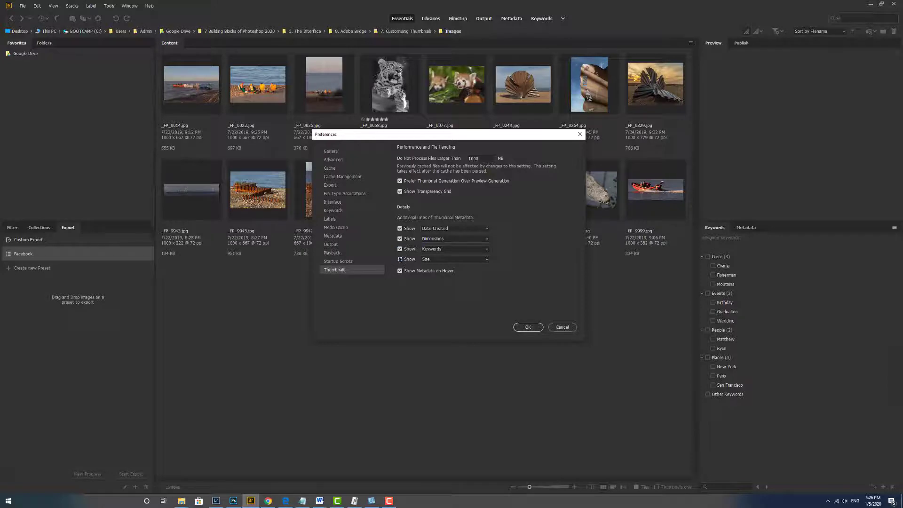
pyautogui.click(487, 249)
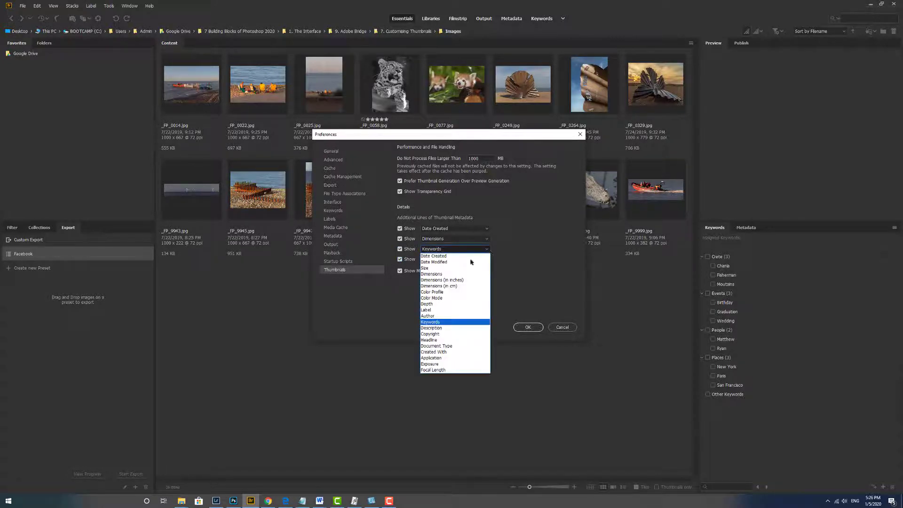
pyautogui.click(445, 292)
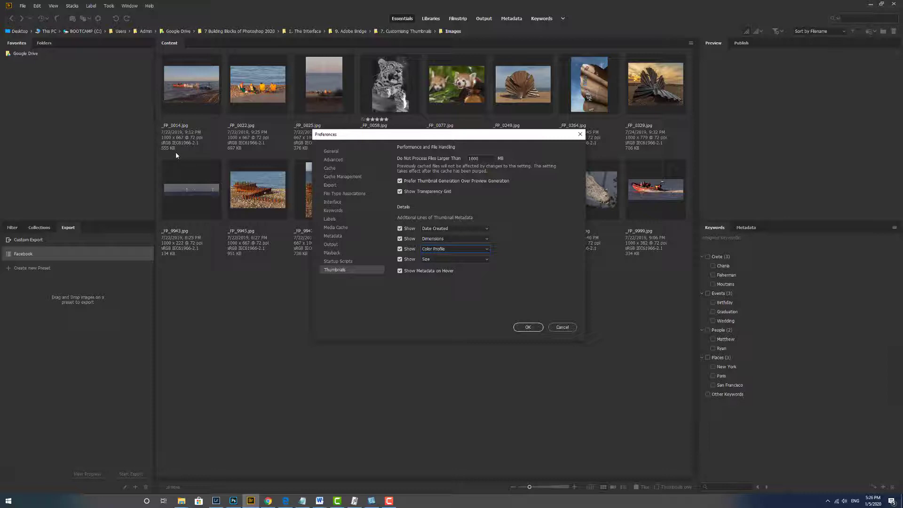
# - Apply the new metadata lines, then toggle Thumbnails Only with Ctrl+T, ending with names and metadata visible
pyautogui.click(528, 327)
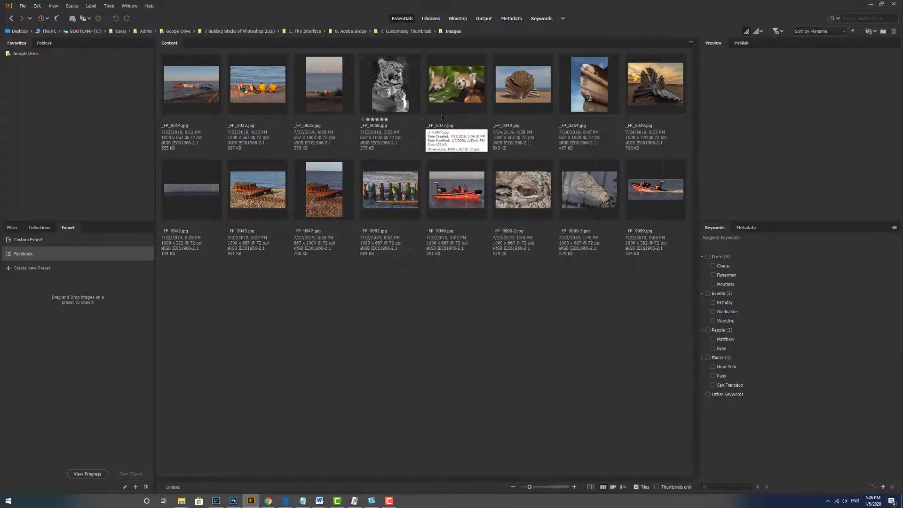
pyautogui.moveTo(376, 249)
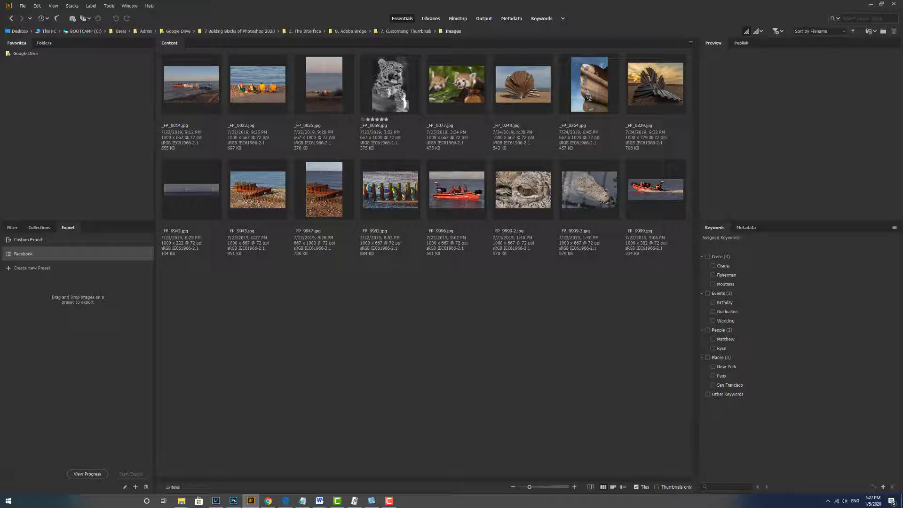
pyautogui.hotkey('ctrl', 't')
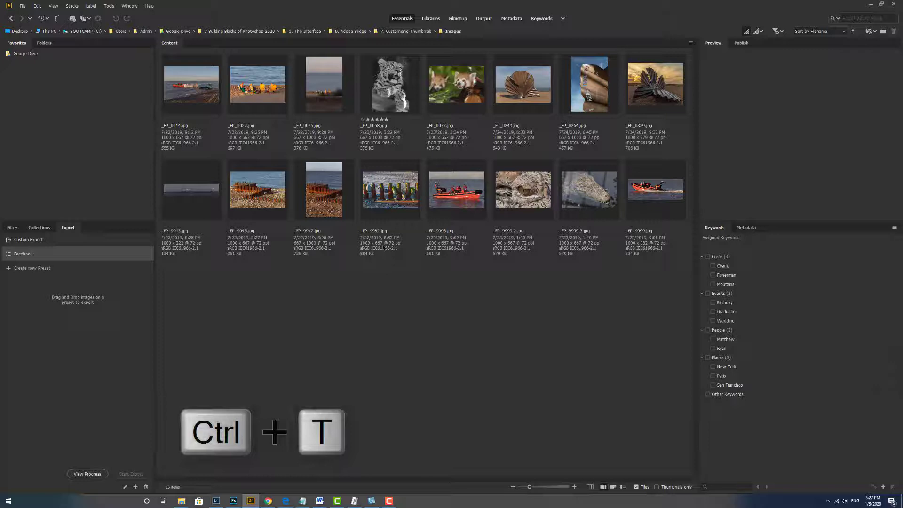
pyautogui.hotkey('ctrl', 't')
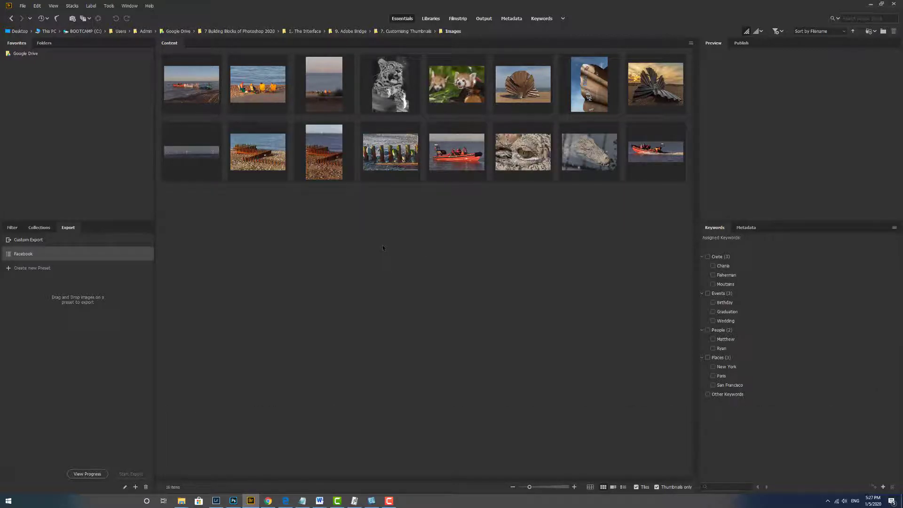
pyautogui.hotkey('ctrl', 't')
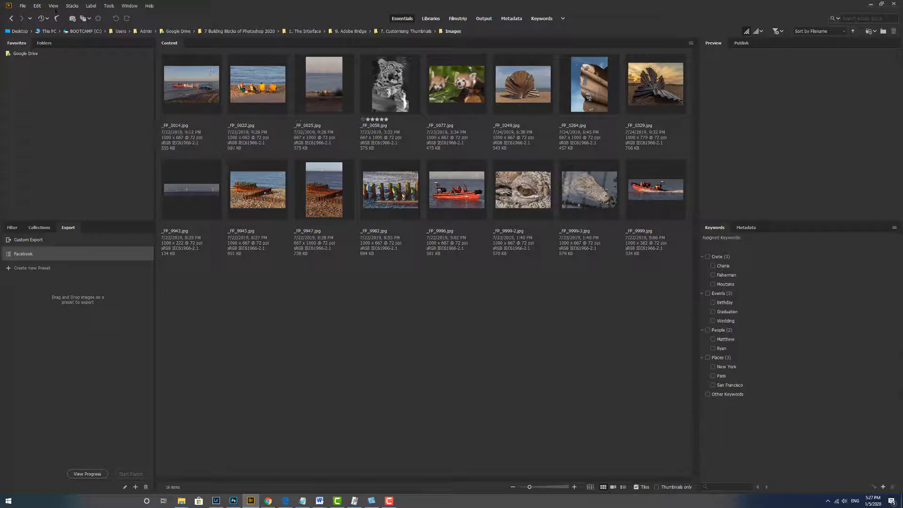
# - Enable Show Metadata on Hover in the Thumbnails preferences and confirm with OK
pyautogui.click(37, 6)
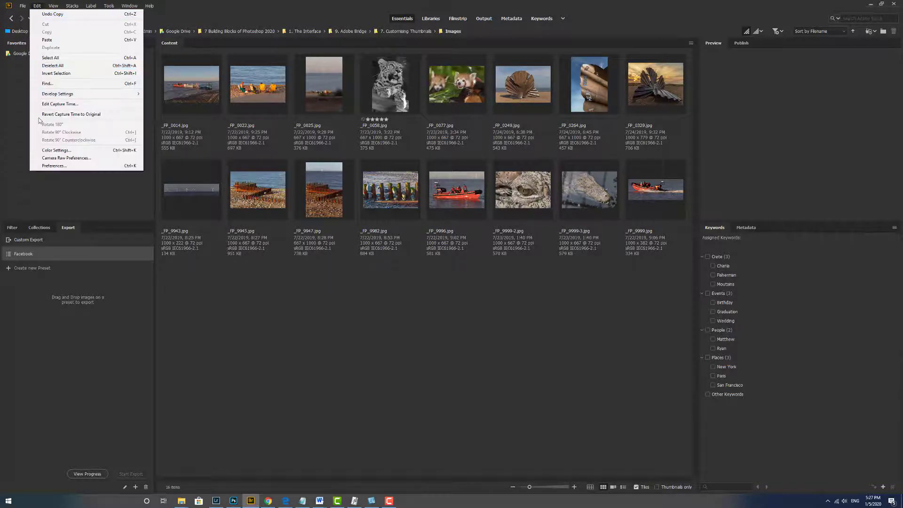
pyautogui.click(66, 166)
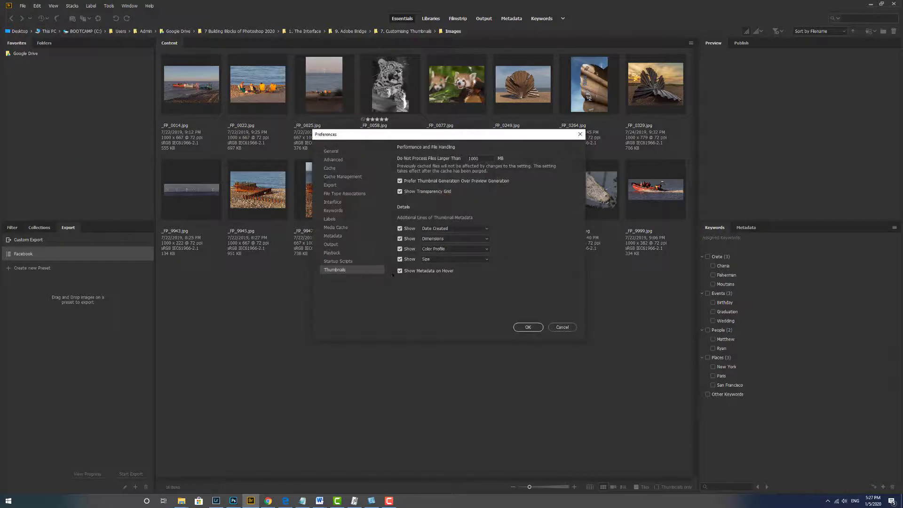
pyautogui.click(399, 271)
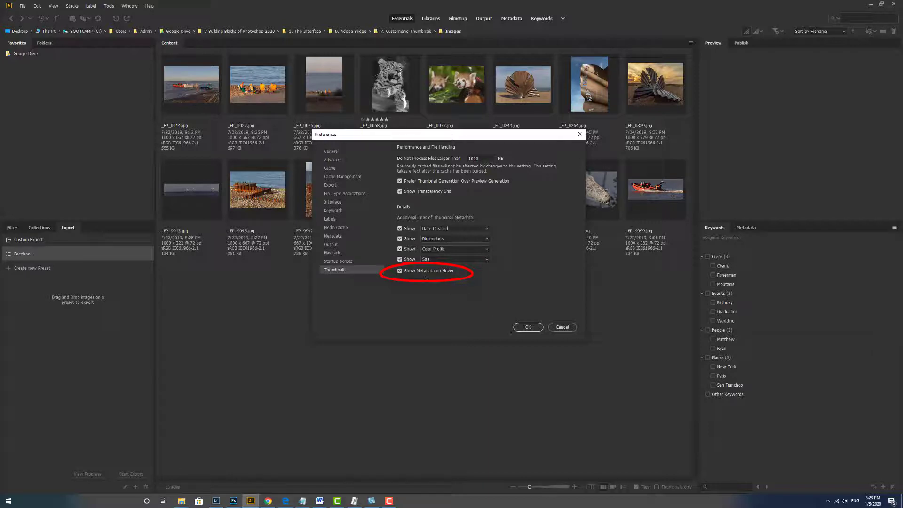
pyautogui.click(528, 328)
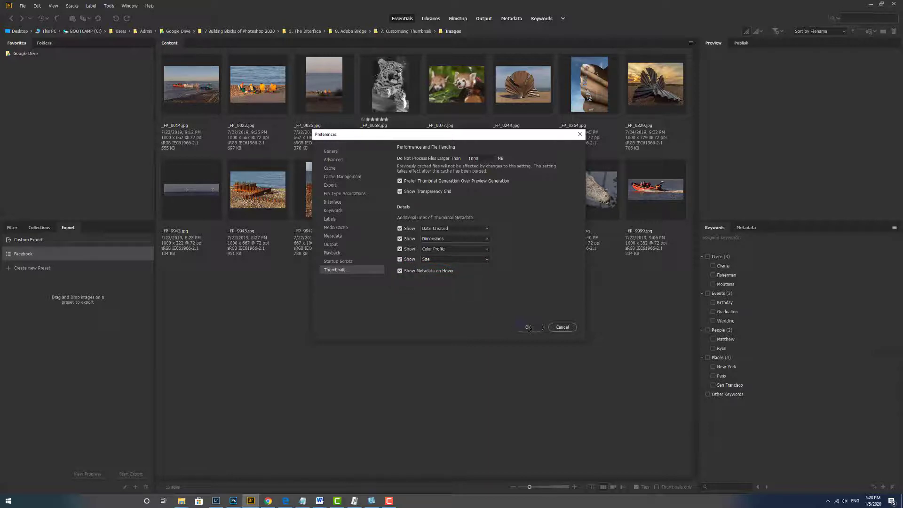
pyautogui.moveTo(302, 219)
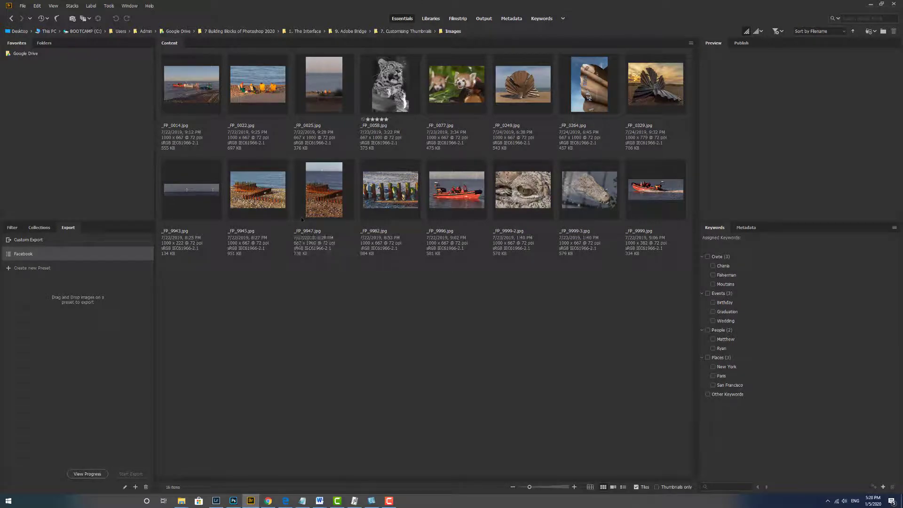
# - Switch to Thumbnails Only with Ctrl+T and check a photo's hover metadata card
pyautogui.hotkey('ctrl', 't')
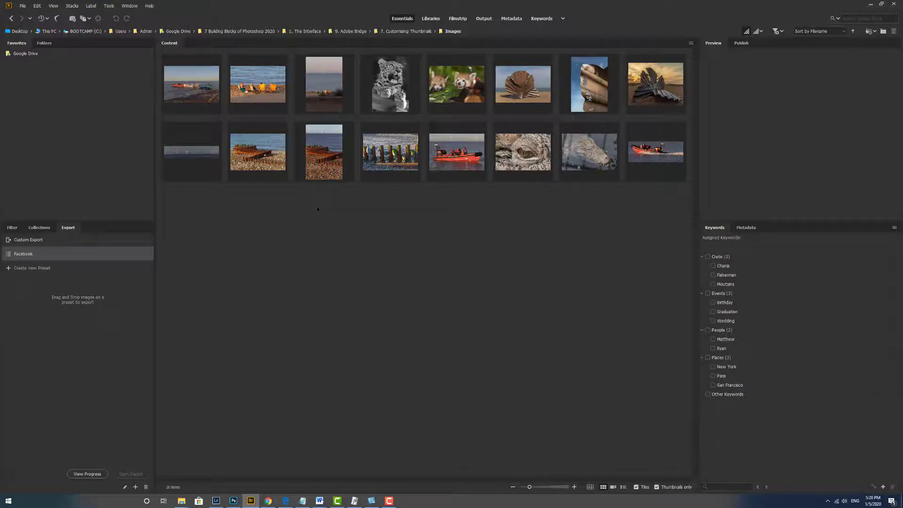
pyautogui.moveTo(381, 167)
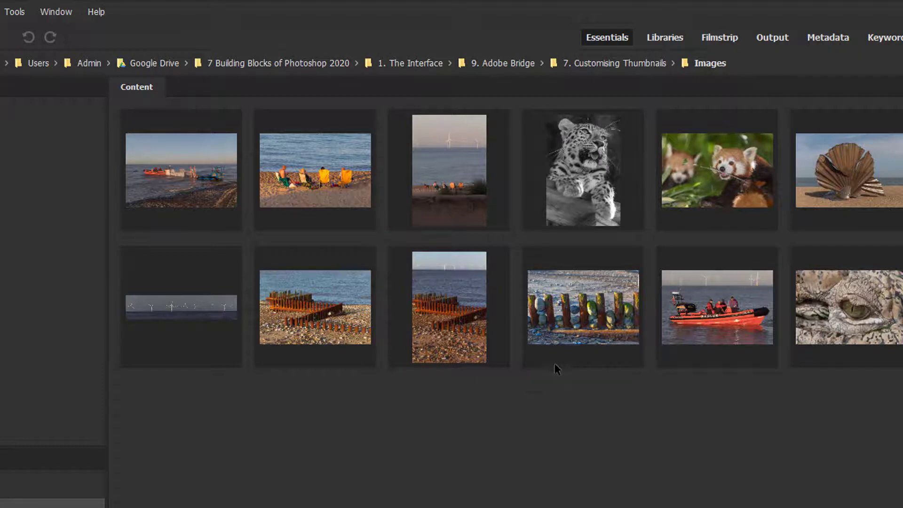
pyautogui.moveTo(582, 326)
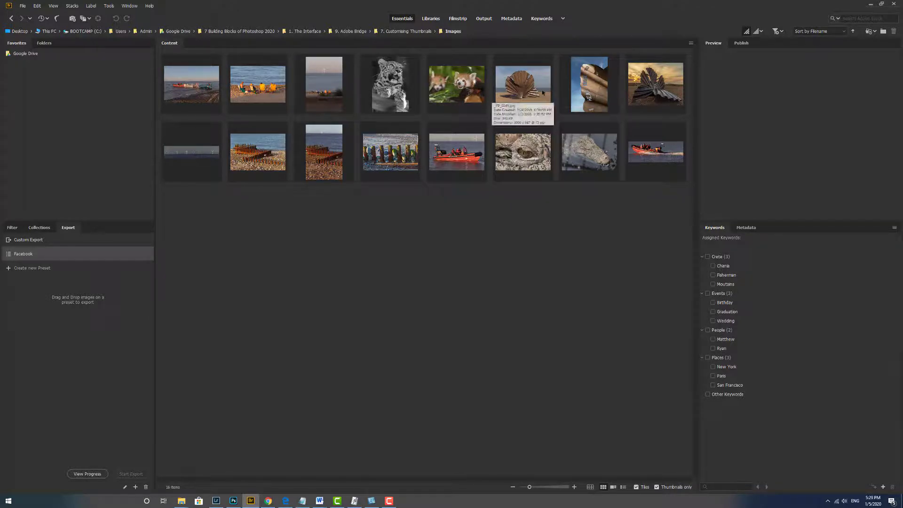
# - Drag the shell sculpture, hand sculpture and sunset shell photos into the first three grid slots
pyautogui.moveTo(523, 92); pyautogui.dragTo(174, 96)
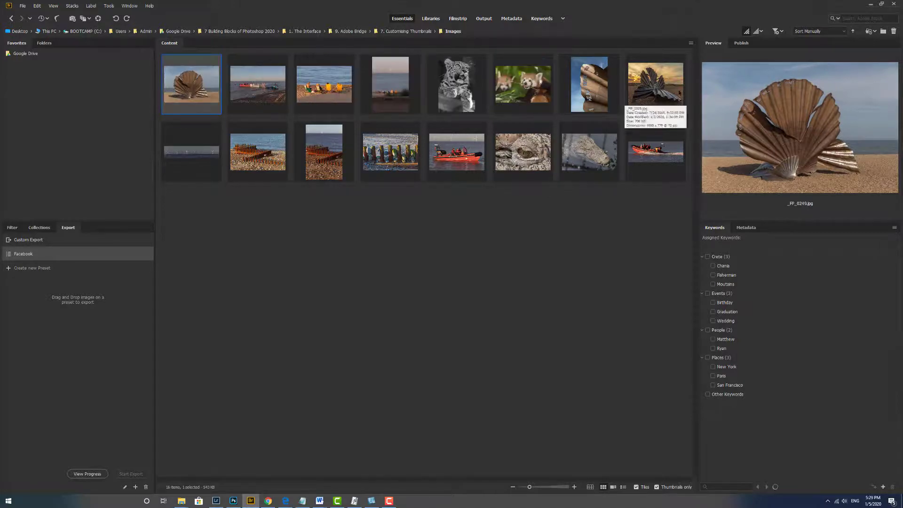
pyautogui.moveTo(591, 95); pyautogui.dragTo(224, 97)
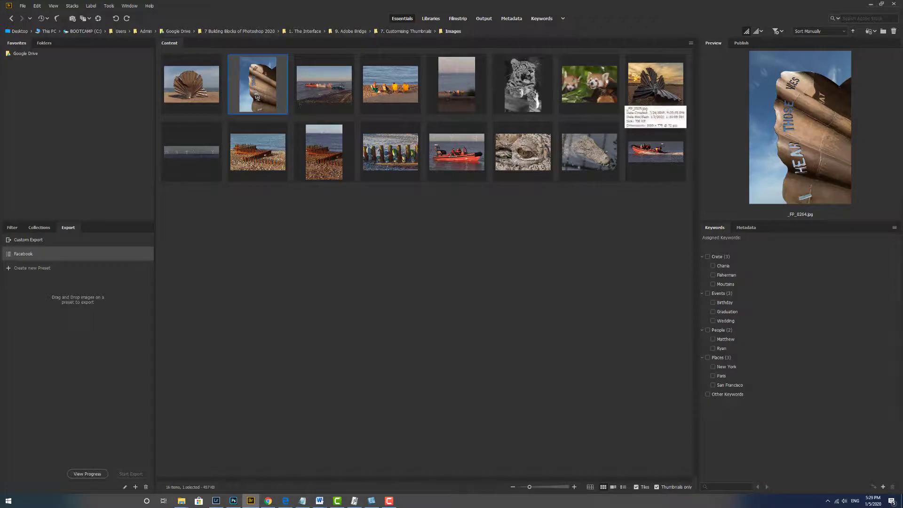
pyautogui.moveTo(660, 92); pyautogui.dragTo(297, 90)
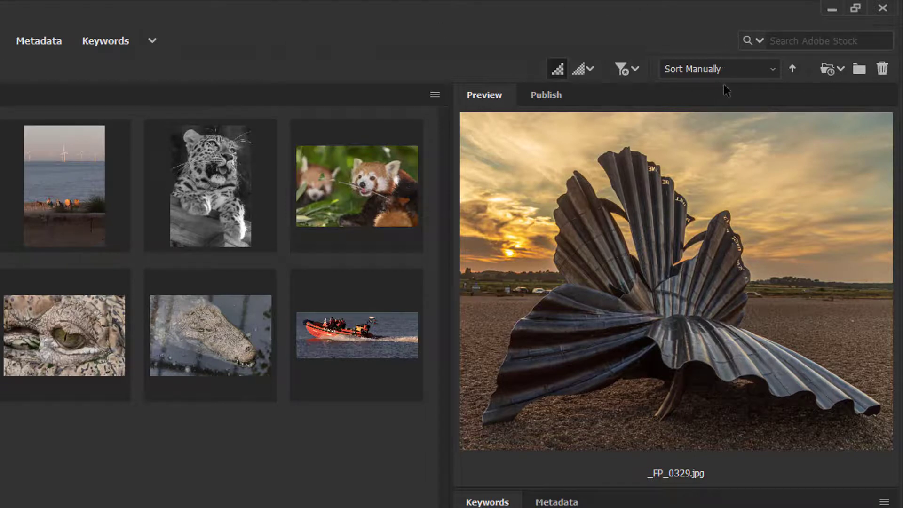
pyautogui.click(774, 69)
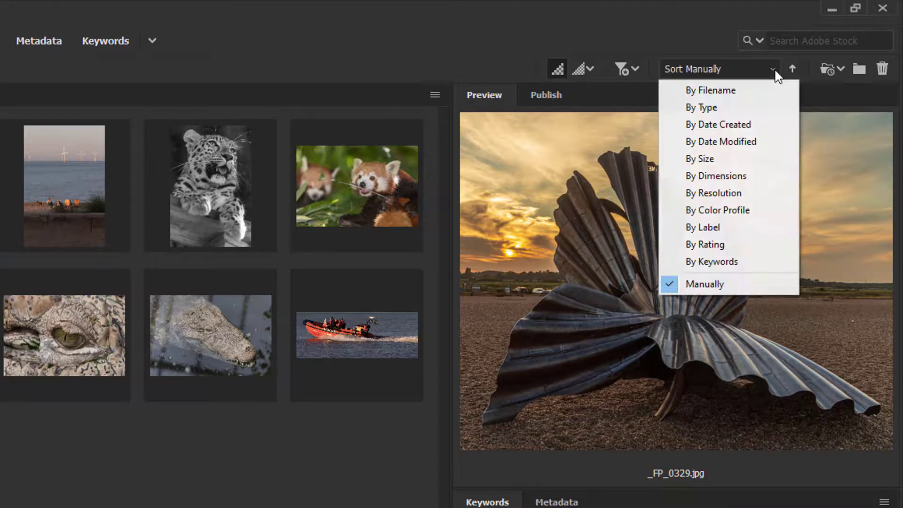
pyautogui.click(734, 90)
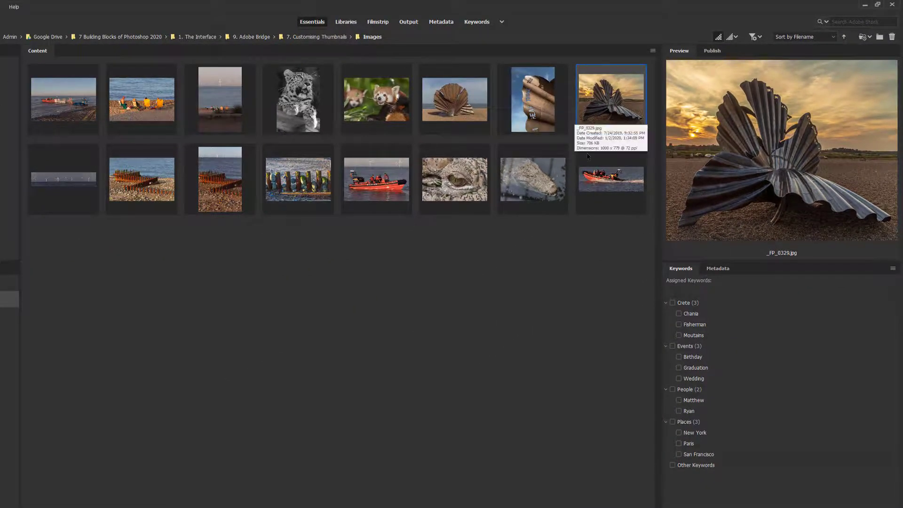
pyautogui.moveTo(174, 163)
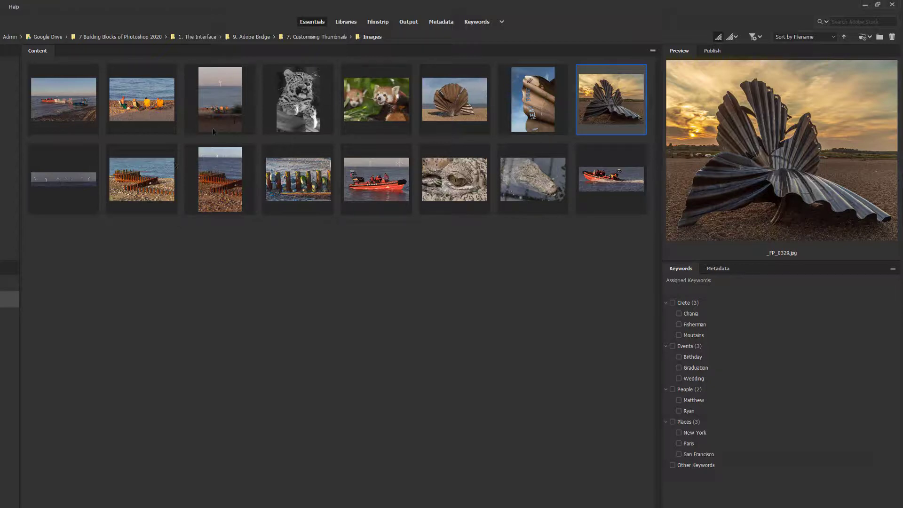
pyautogui.click(832, 38)
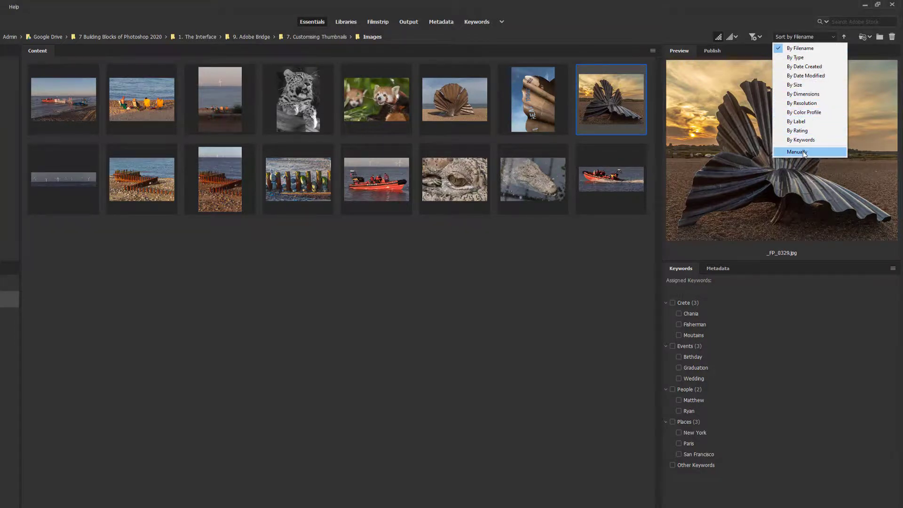
pyautogui.click(804, 152)
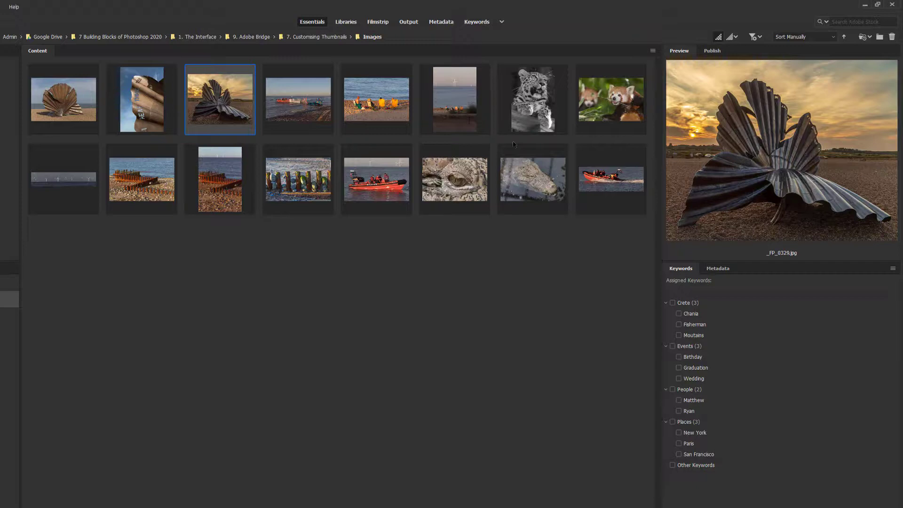
# - Sort the thumbnails By Date Created, flipping the direction arrow until it ends on Ascending
pyautogui.click(832, 38)
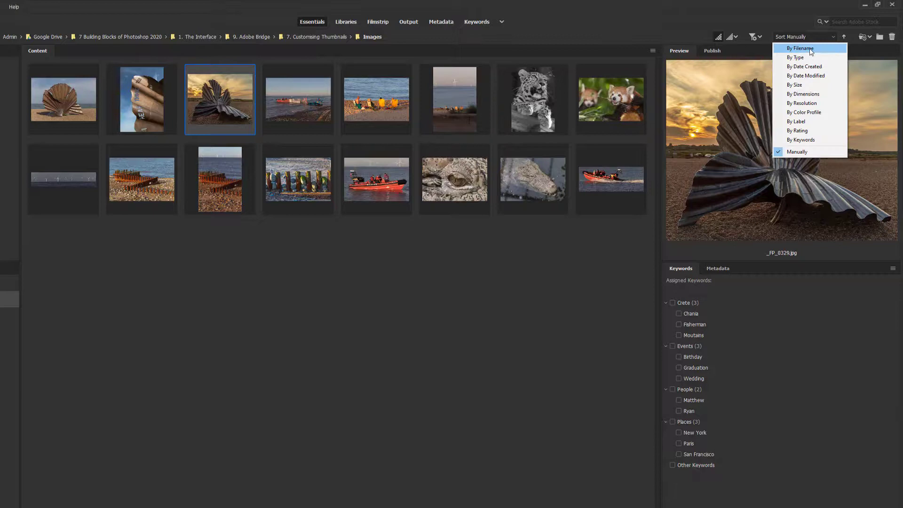
pyautogui.click(807, 68)
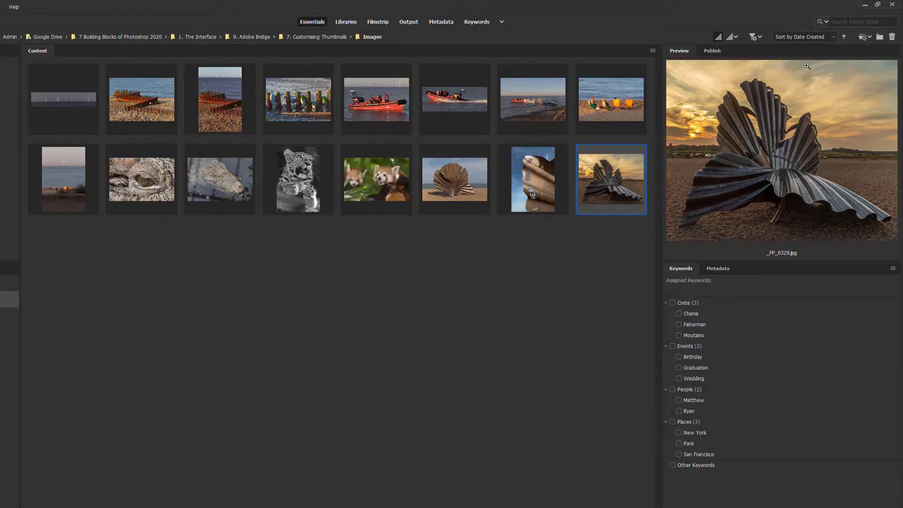
pyautogui.click(844, 38)
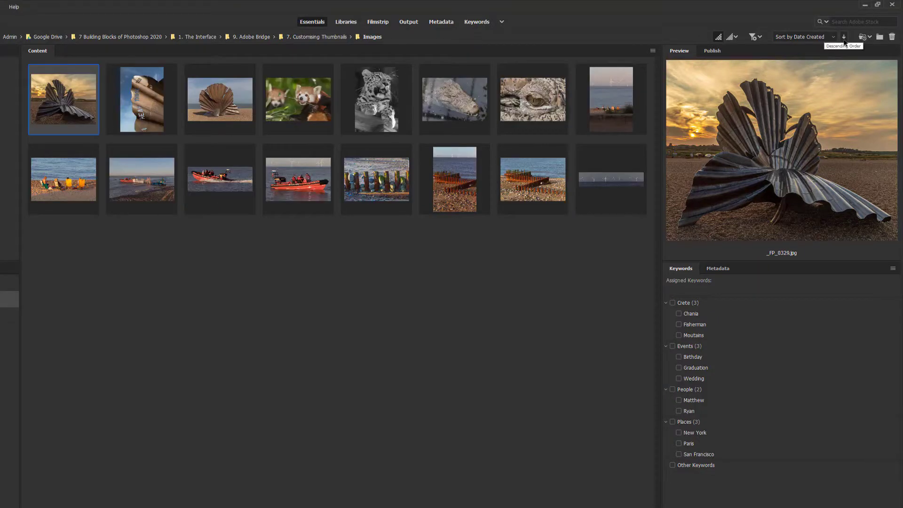
pyautogui.click(844, 38)
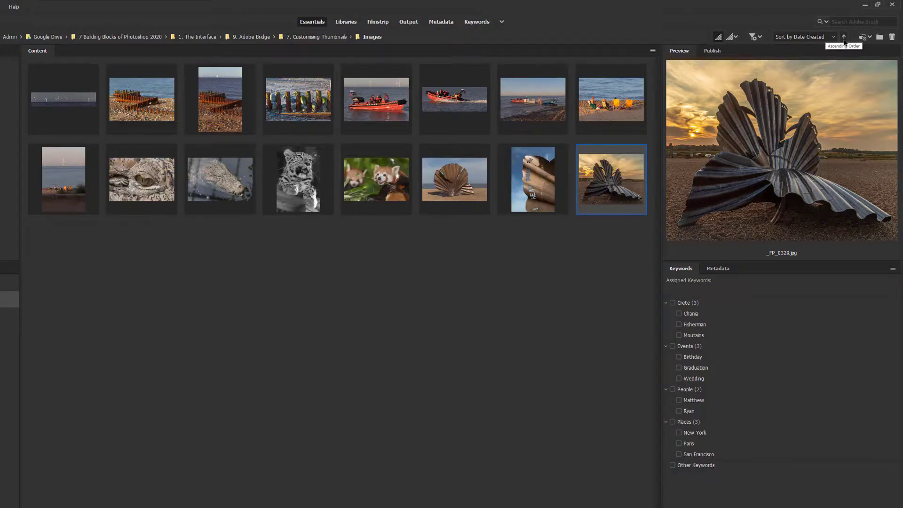
pyautogui.click(844, 38)
pyautogui.click(844, 38)
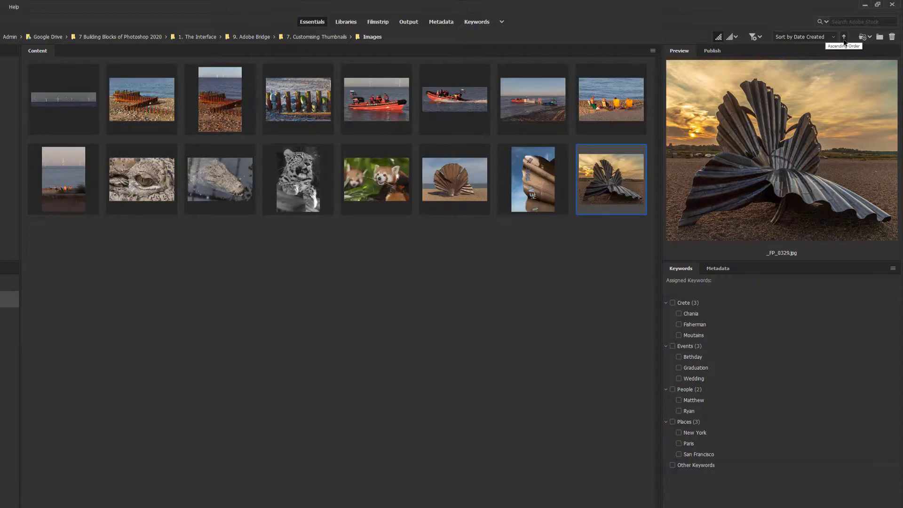